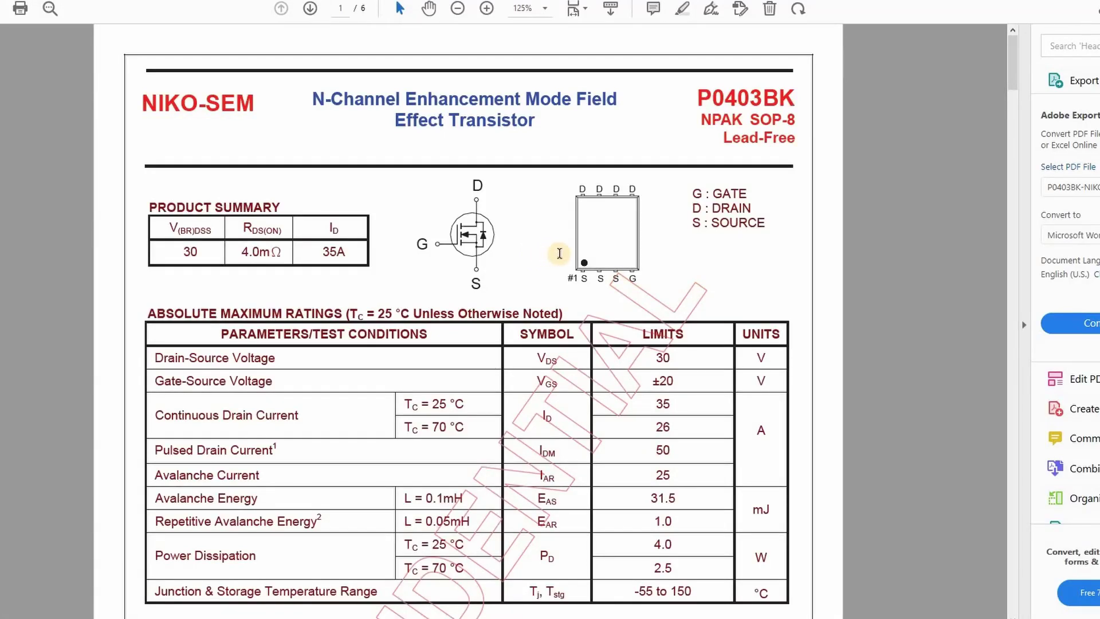
- Review the ratings and characteristics in the P0403BK MOSFET datasheet and the application circuit in the XJNG2103 driver datasheet
scroll(558, 254, down, 3)
scroll(577, 261, down, 14)
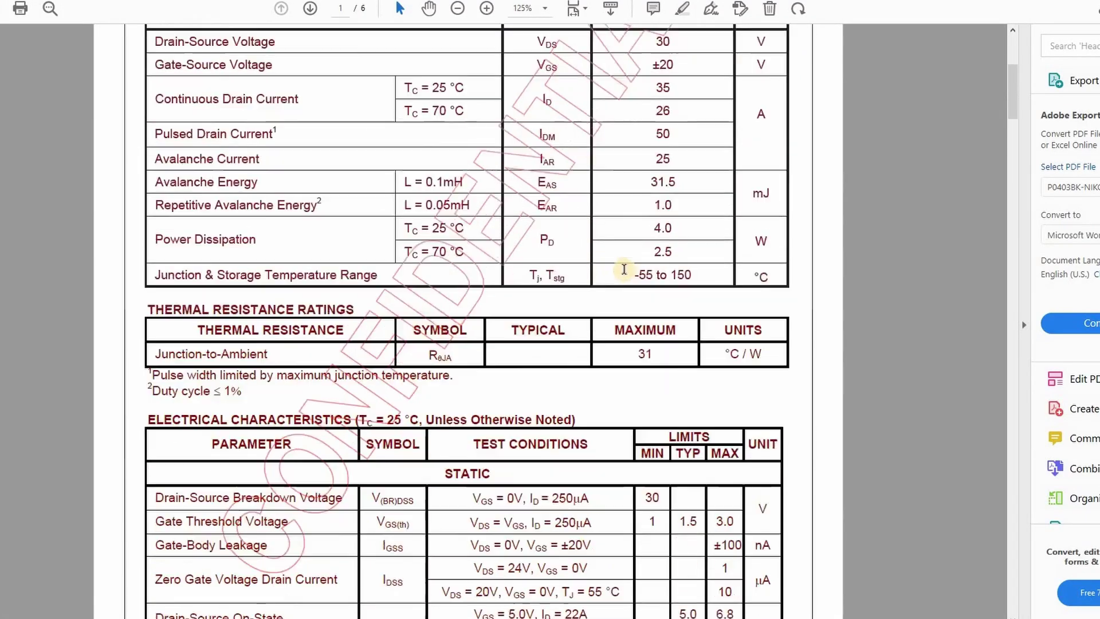
scroll(623, 268, down, 14)
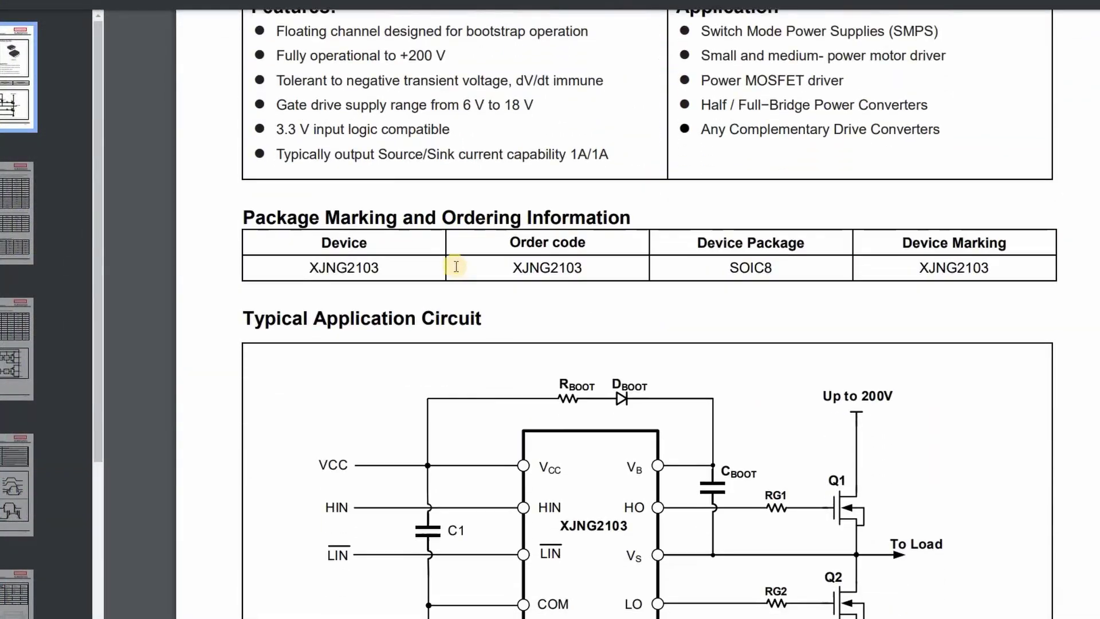
scroll(456, 266, down, 5)
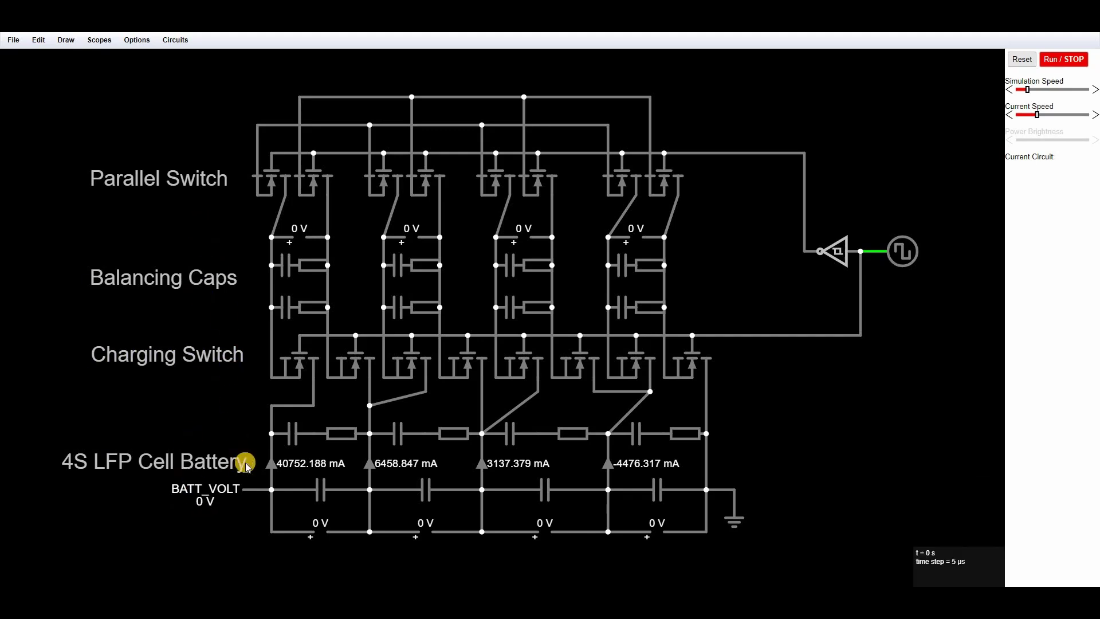
- Check the initial voltage setting of each of the four battery cell capacitors, closing each component's properties unchanged
mouse_move(329, 534)
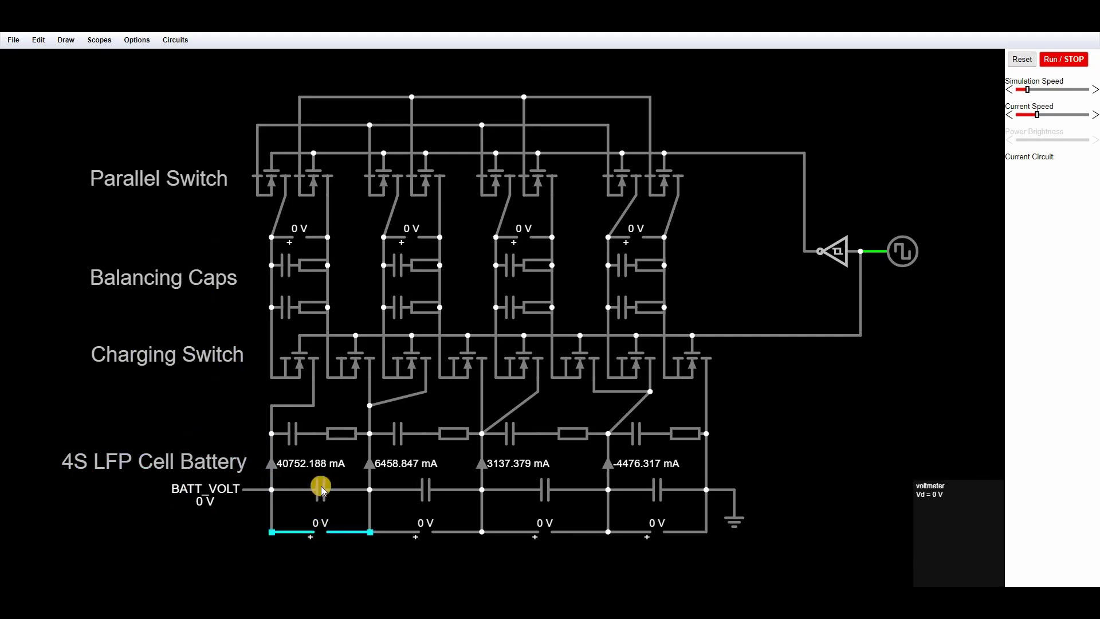
mouse_move(323, 492)
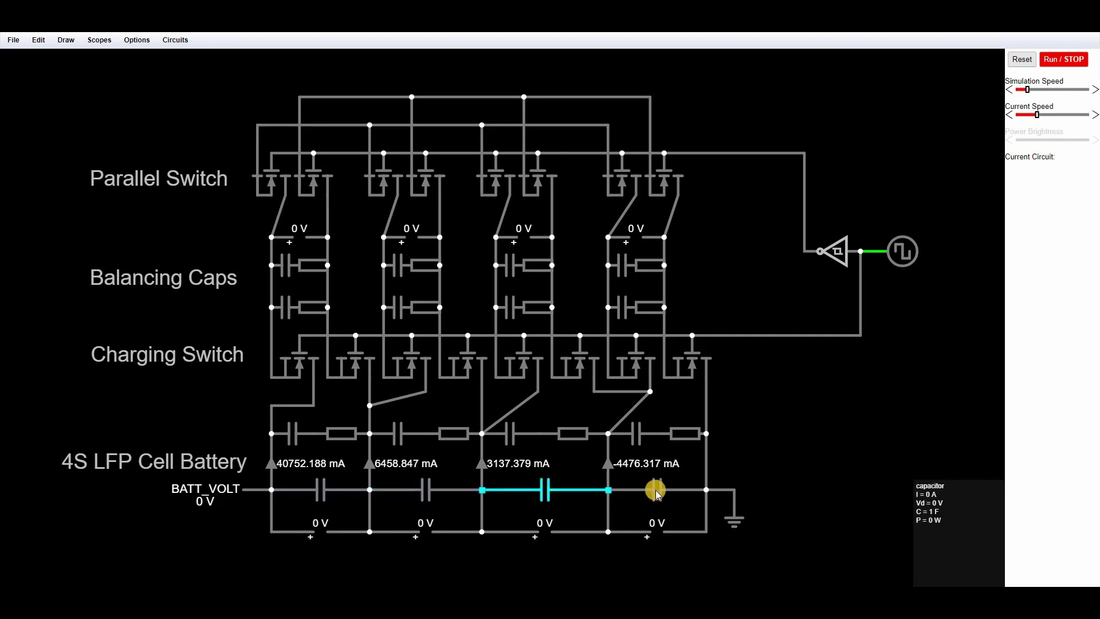
double_click(321, 494)
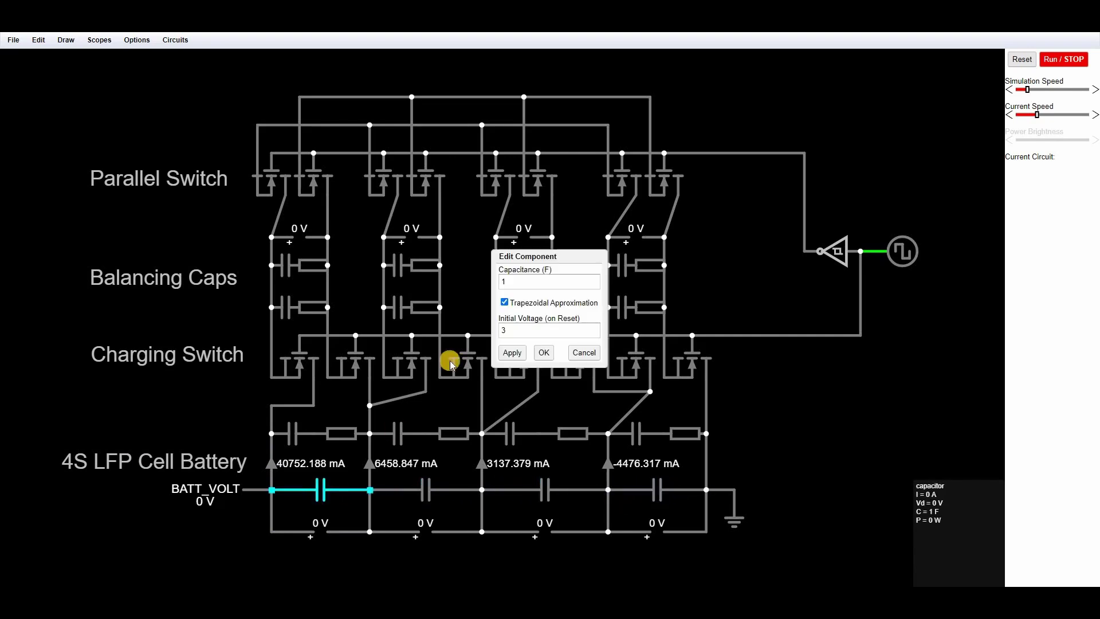
click(509, 332)
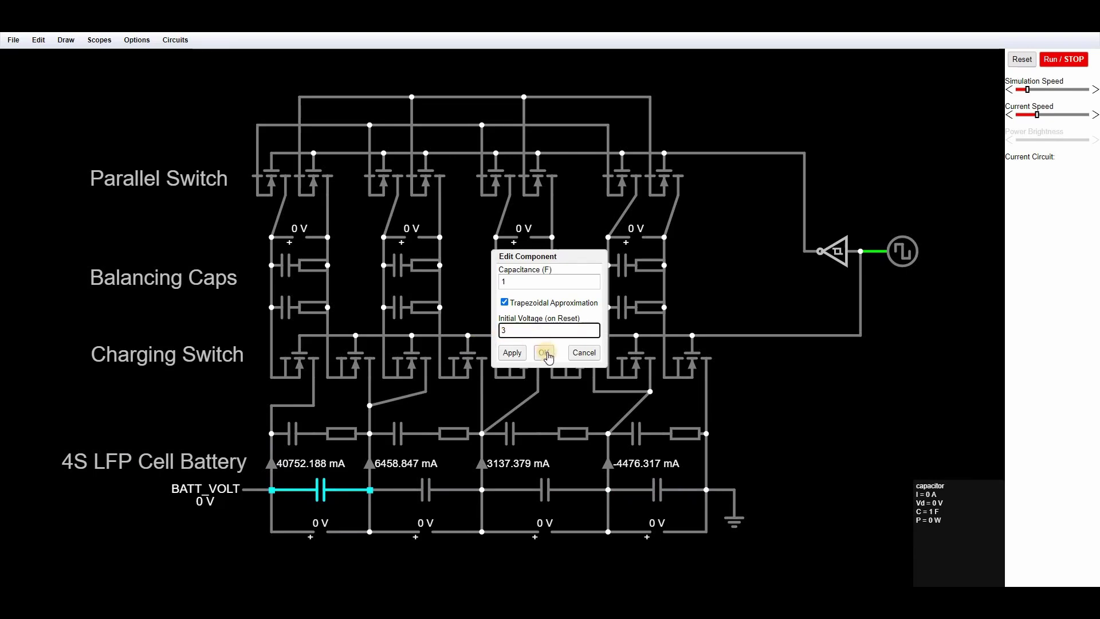
double_click(423, 491)
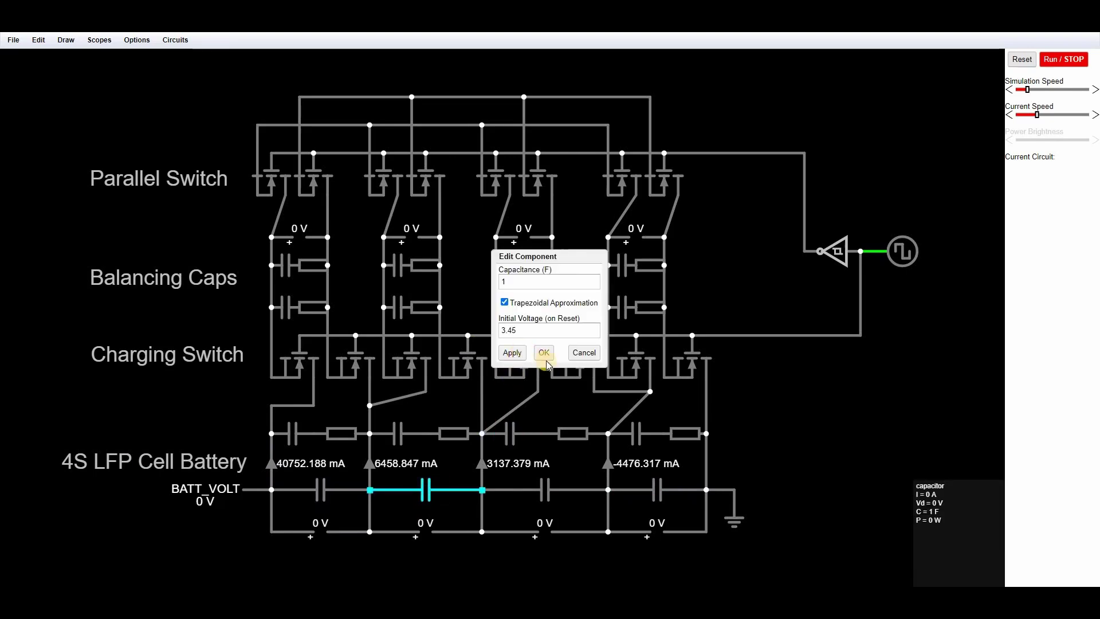
key(Return)
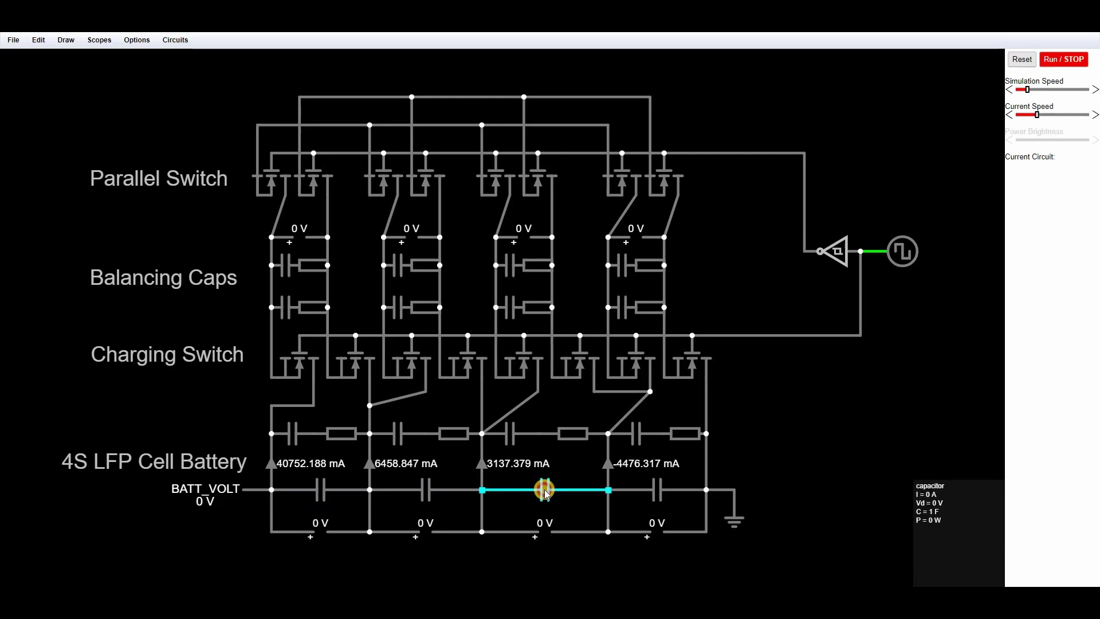
double_click(544, 492)
click(545, 353)
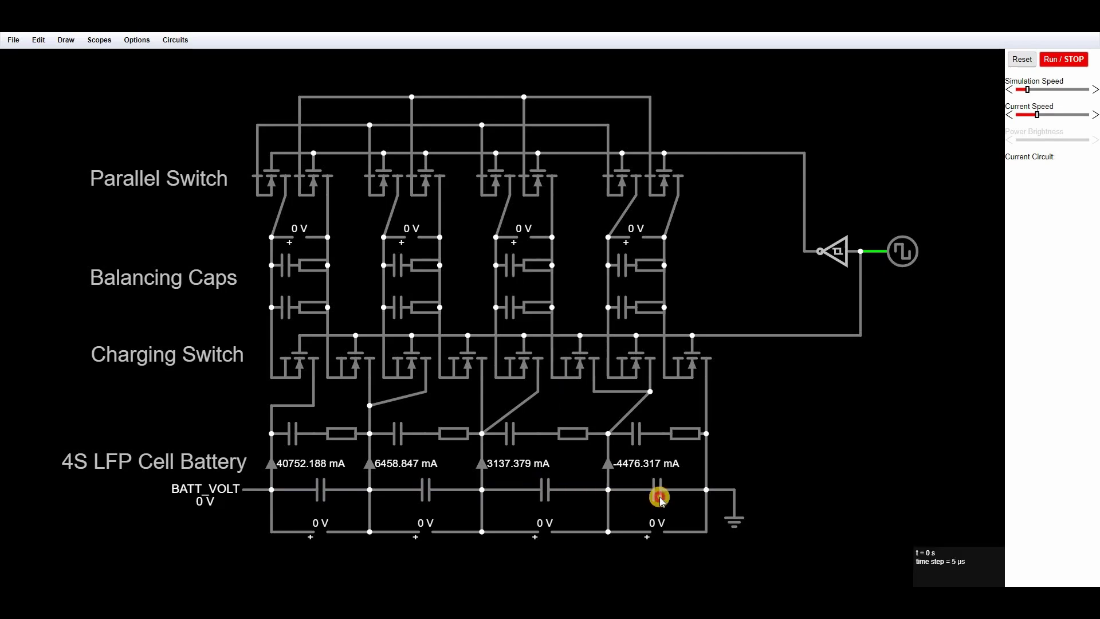
double_click(656, 491)
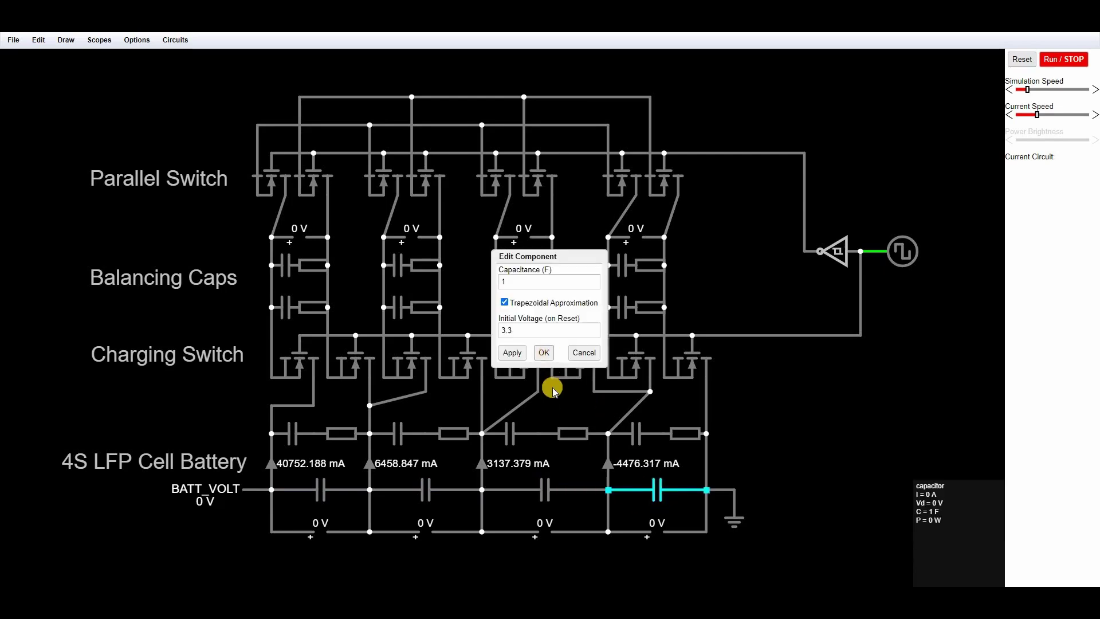
key(Return)
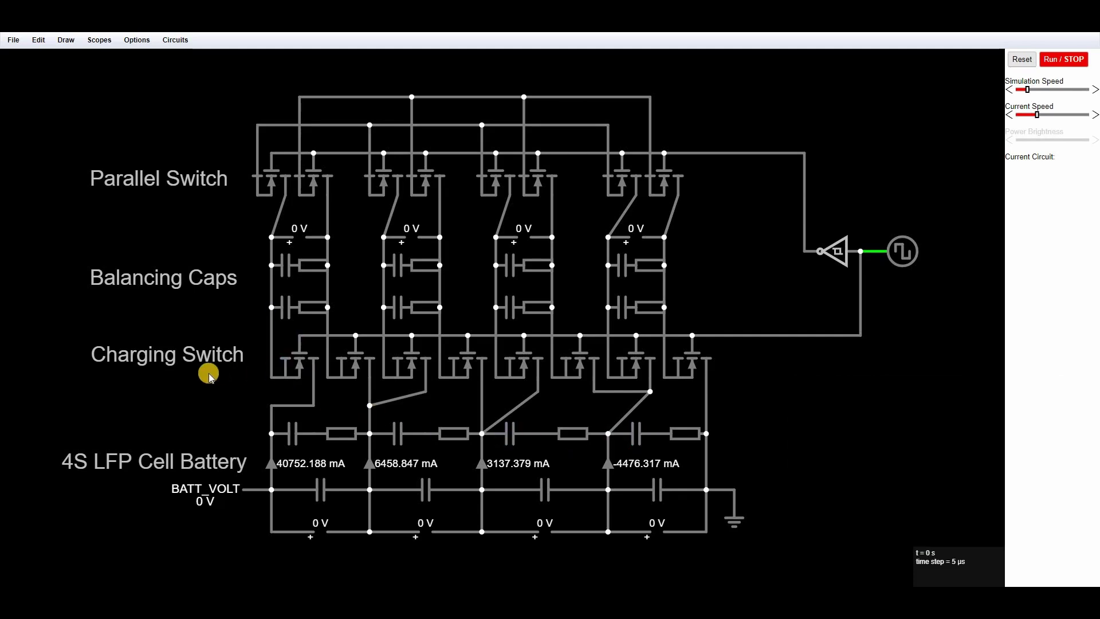
- Highlight the Charging Switch, Balancing Caps and Parallel Switch sections of the circuit one by one, and clear the selection
drag(218, 383, 774, 365)
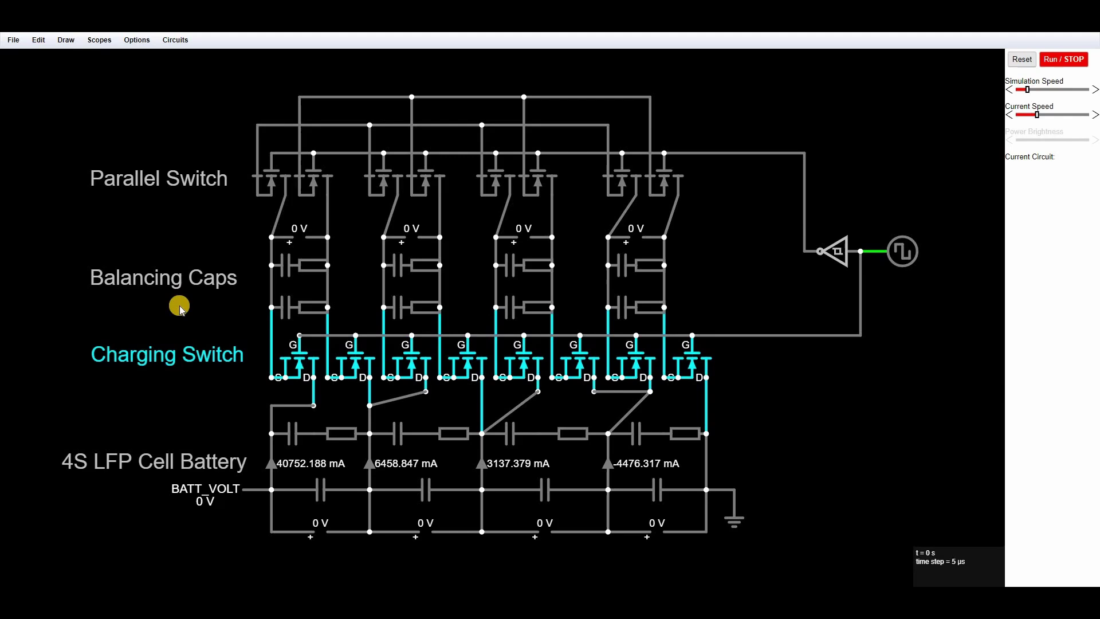
drag(175, 310, 702, 263)
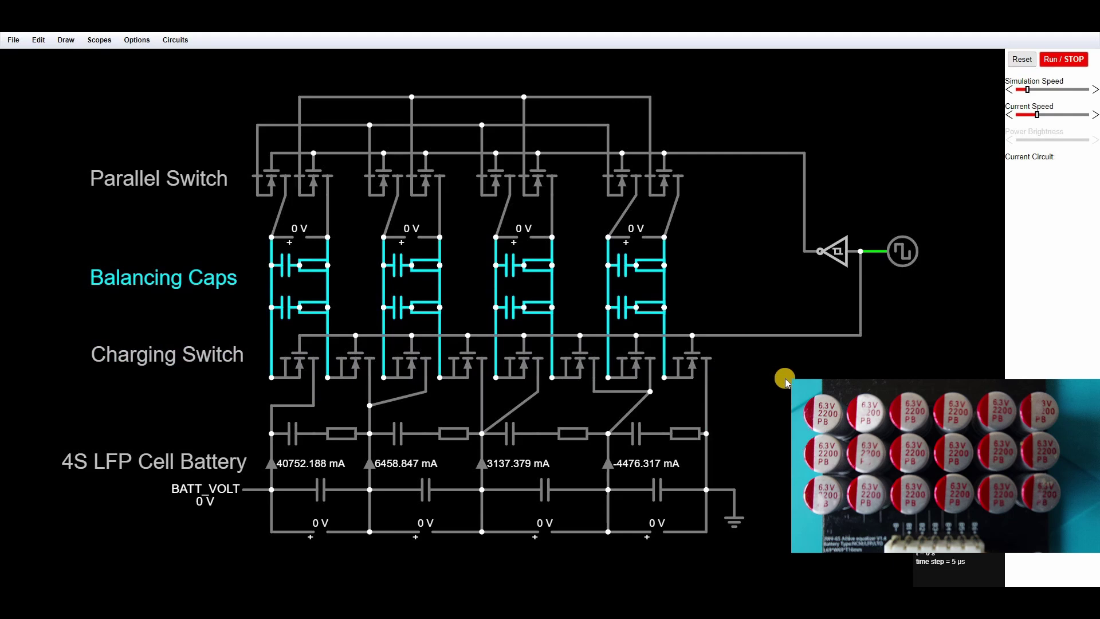
drag(310, 199, 175, 207)
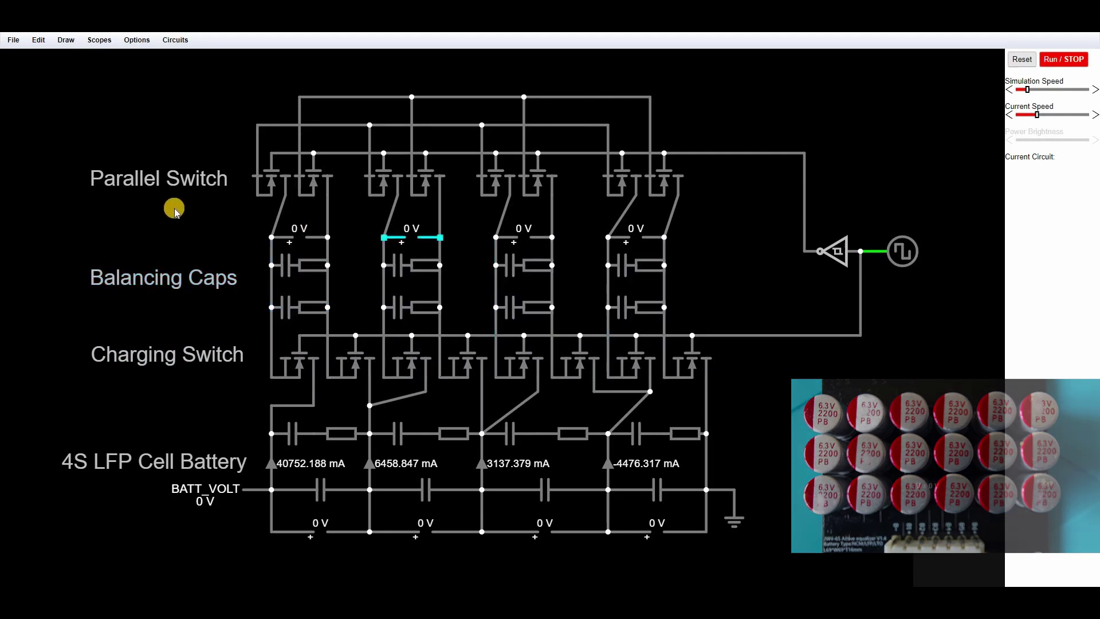
drag(646, 179, 686, 172)
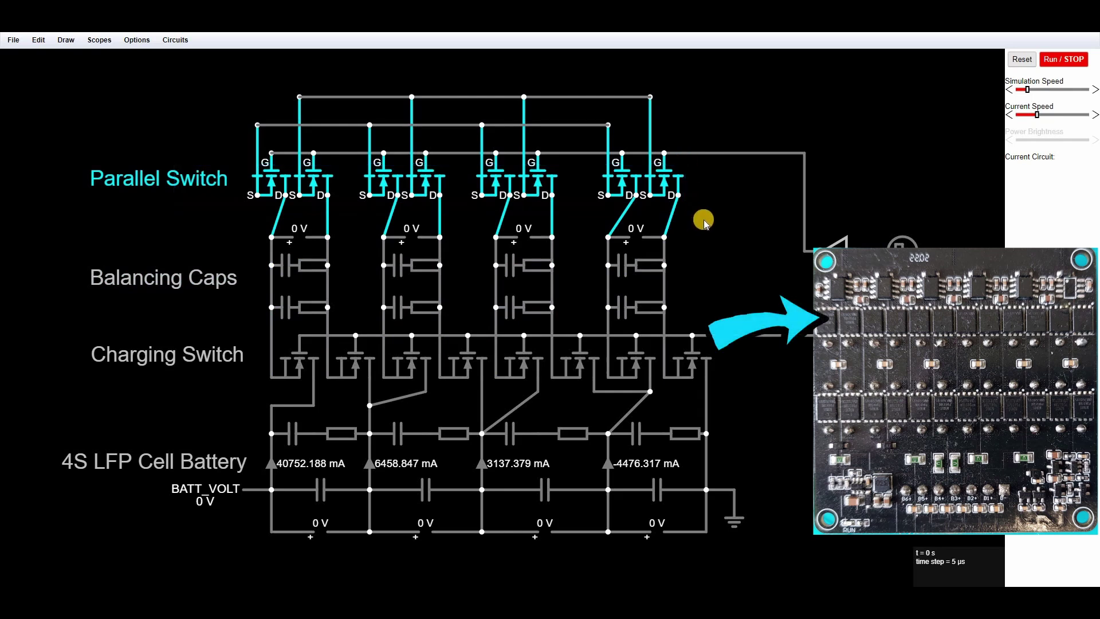
click(791, 283)
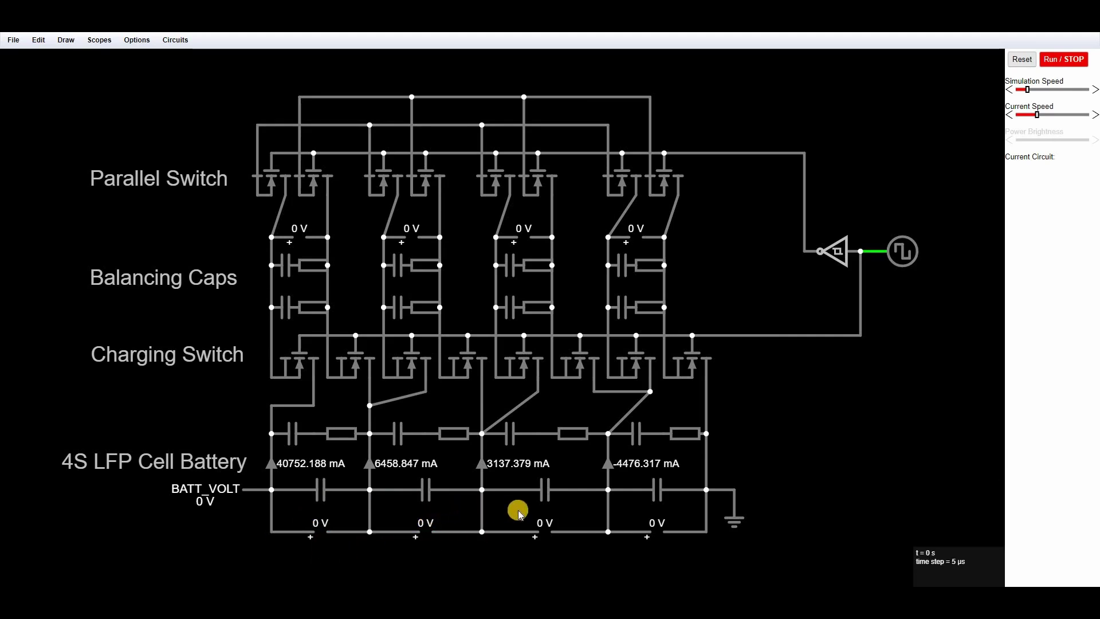
- Reset the simulation, run it briefly and pause it at about 165 µs, while the charging switches are on
click(645, 513)
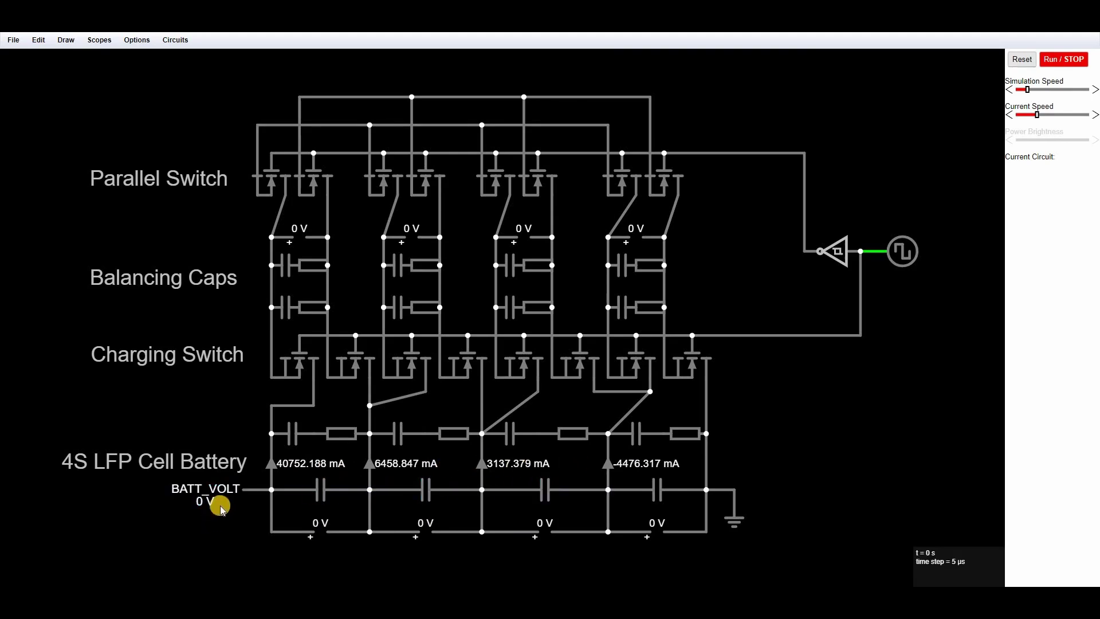
click(1023, 59)
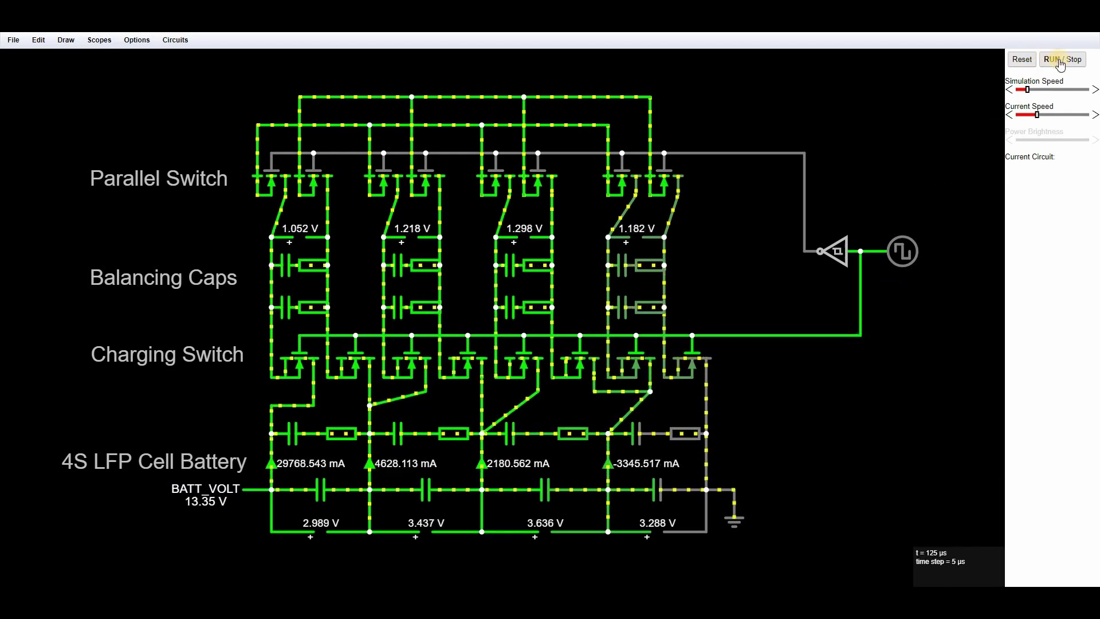
click(1063, 59)
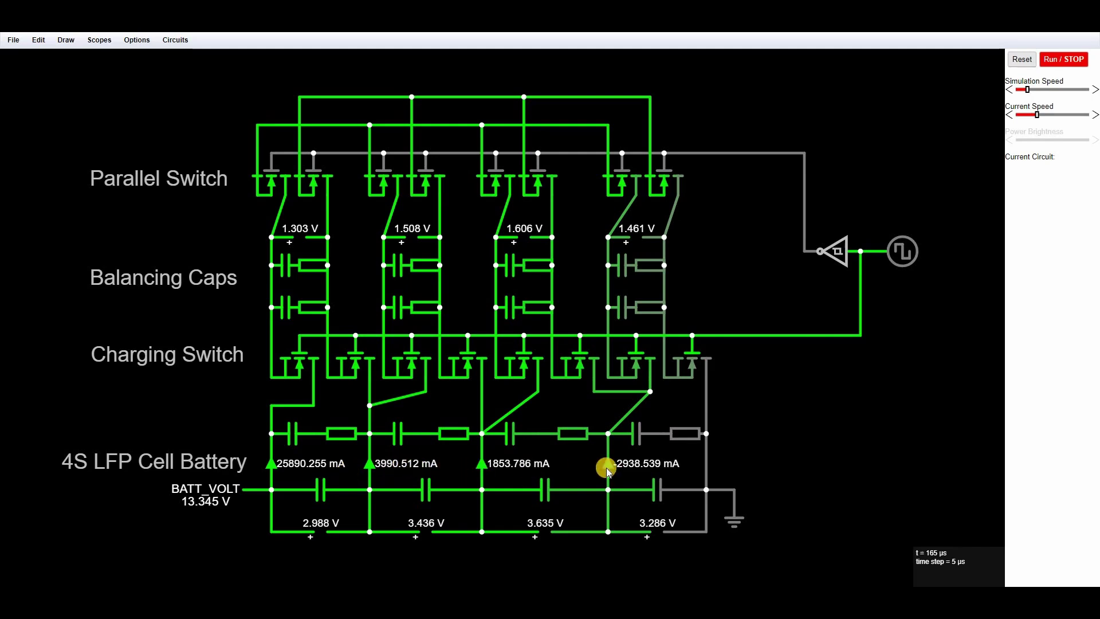
- Inspect the balancing capacitor voltages, run the simulation a little further and pause it while the capacitors are still charging
mouse_move(607, 470)
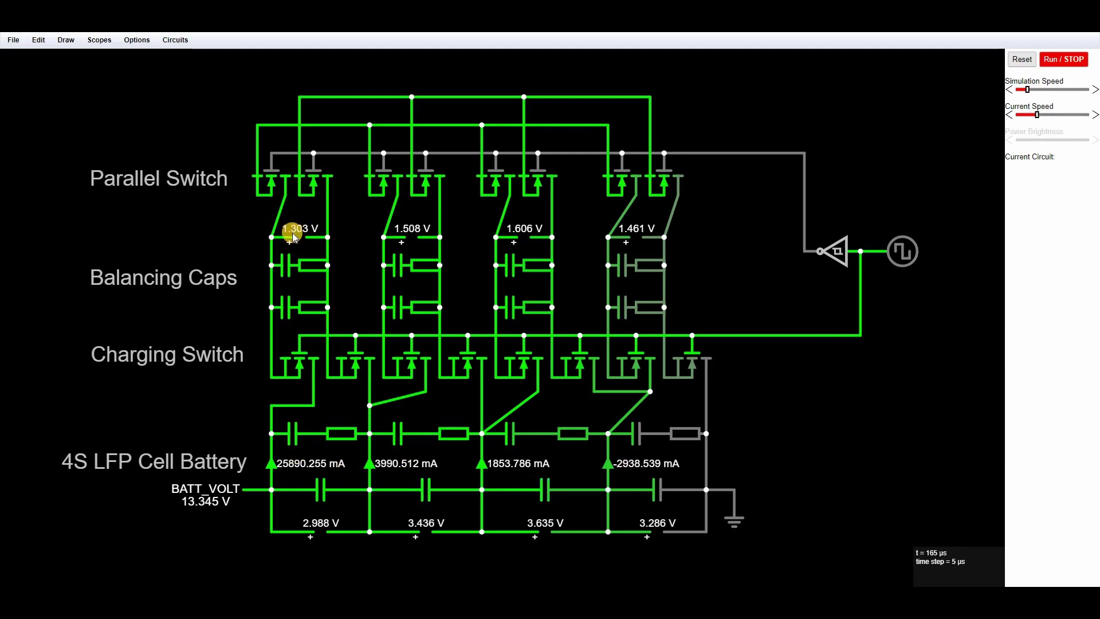
mouse_move(298, 235)
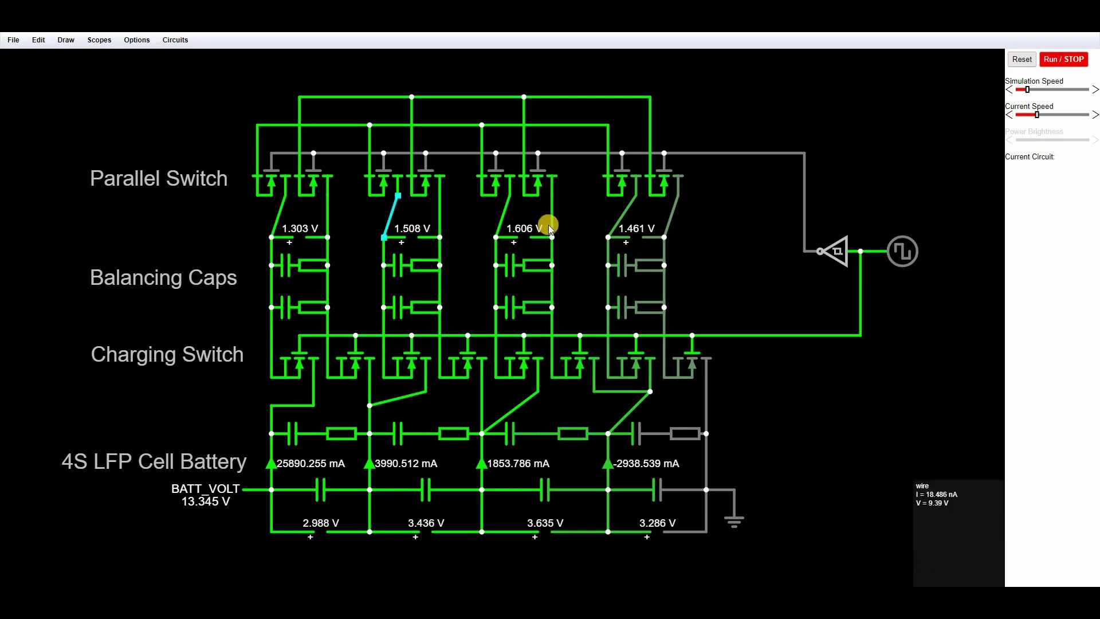
mouse_move(637, 232)
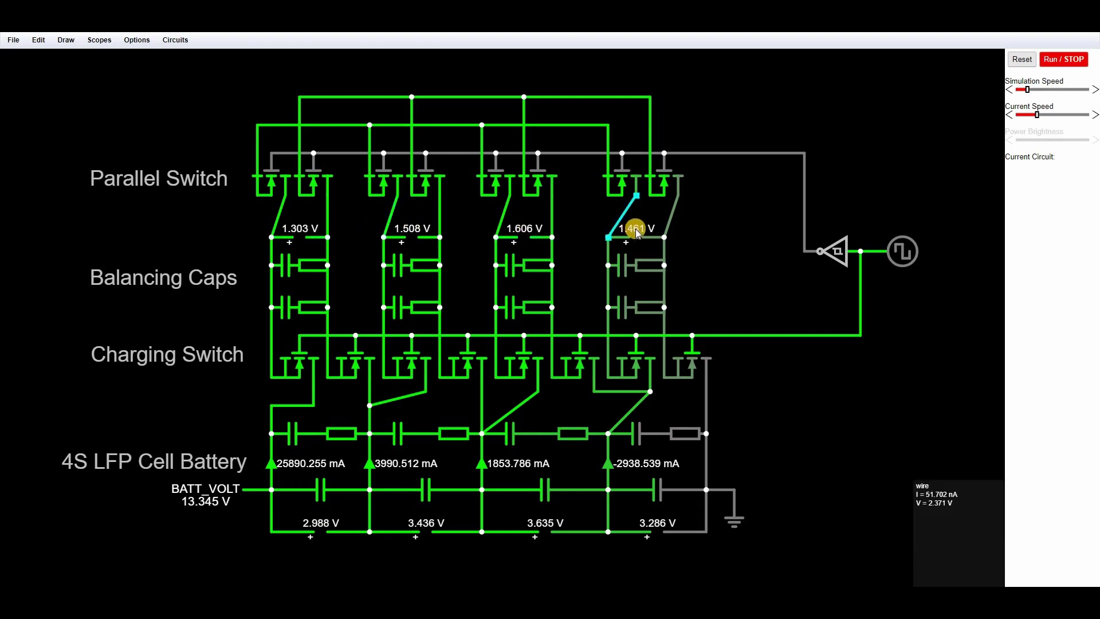
mouse_move(748, 306)
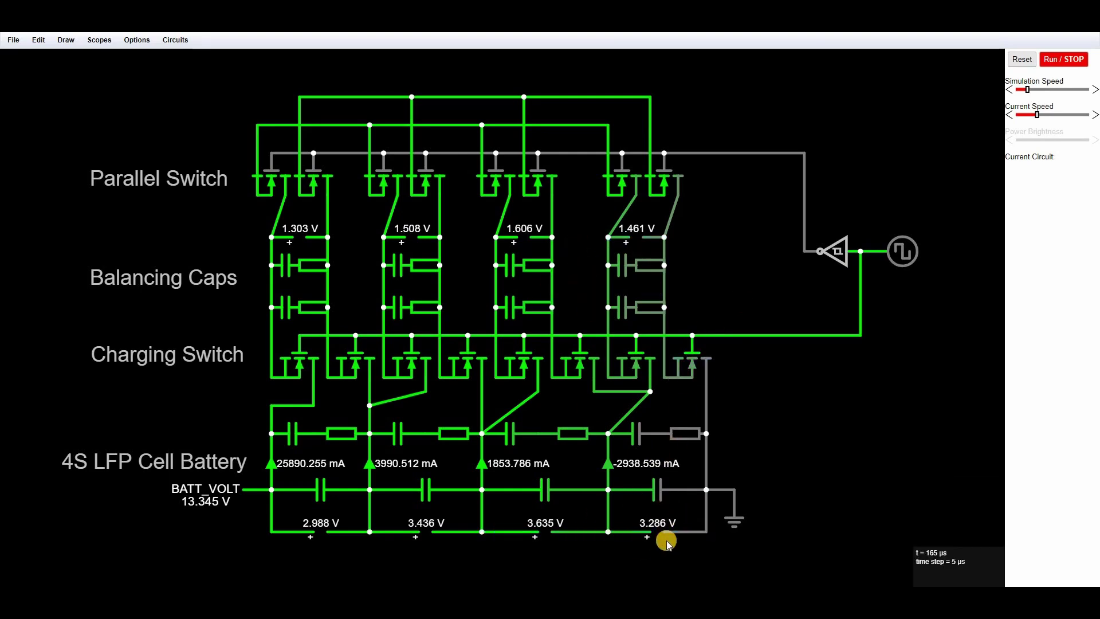
click(1064, 60)
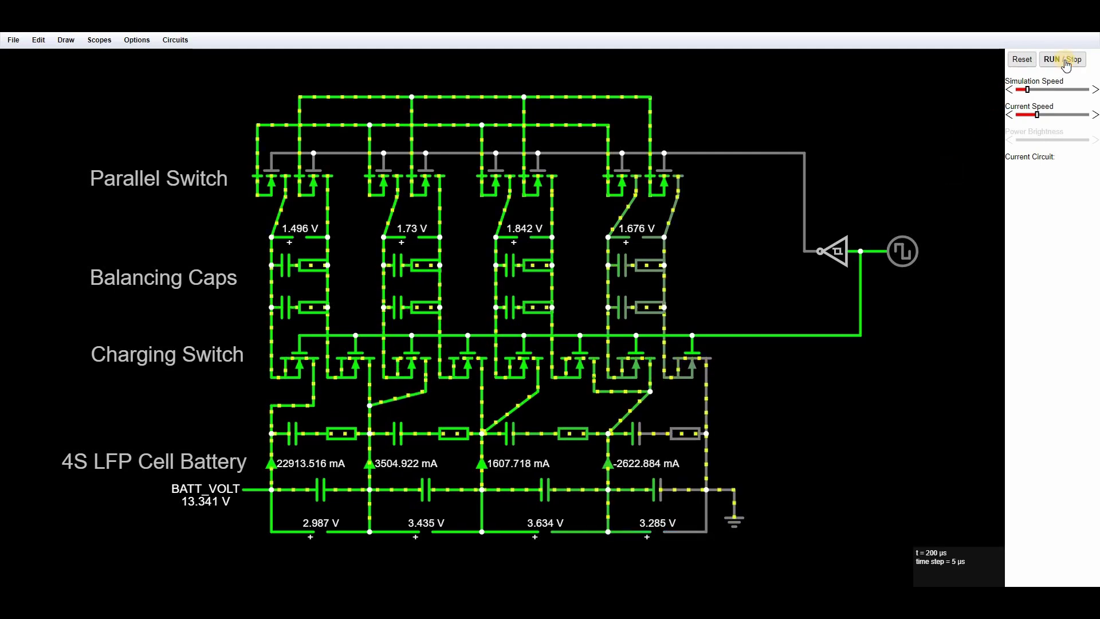
click(1064, 60)
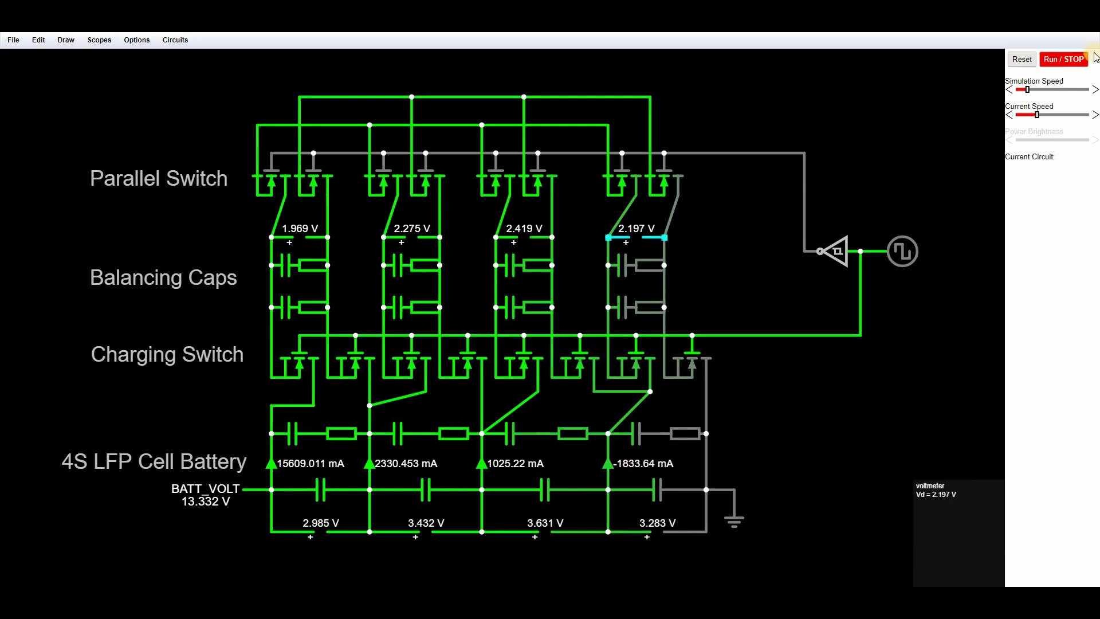
- Advance the simulation in short bursts and pause it at about 1.295 ms, when the parallel switches are on
click(1070, 60)
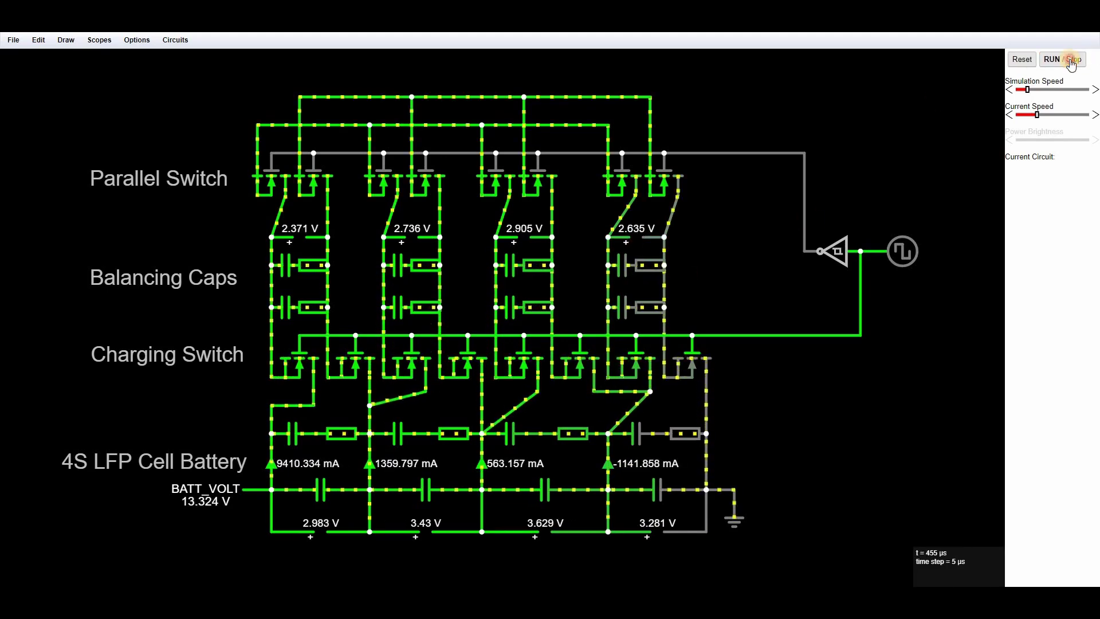
click(1070, 61)
click(1067, 61)
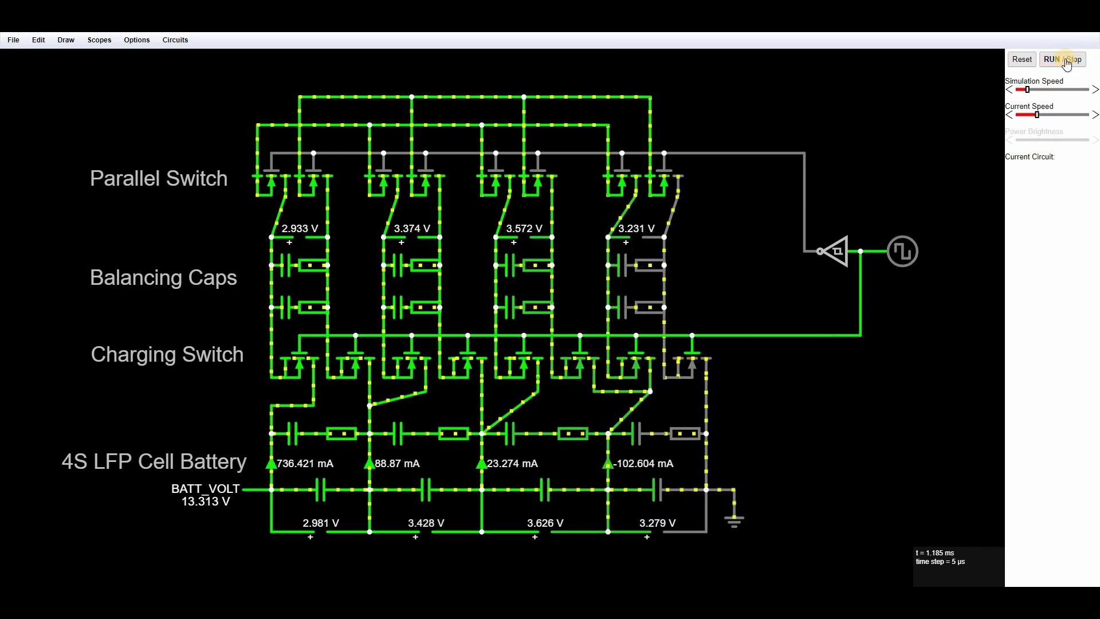
click(1066, 60)
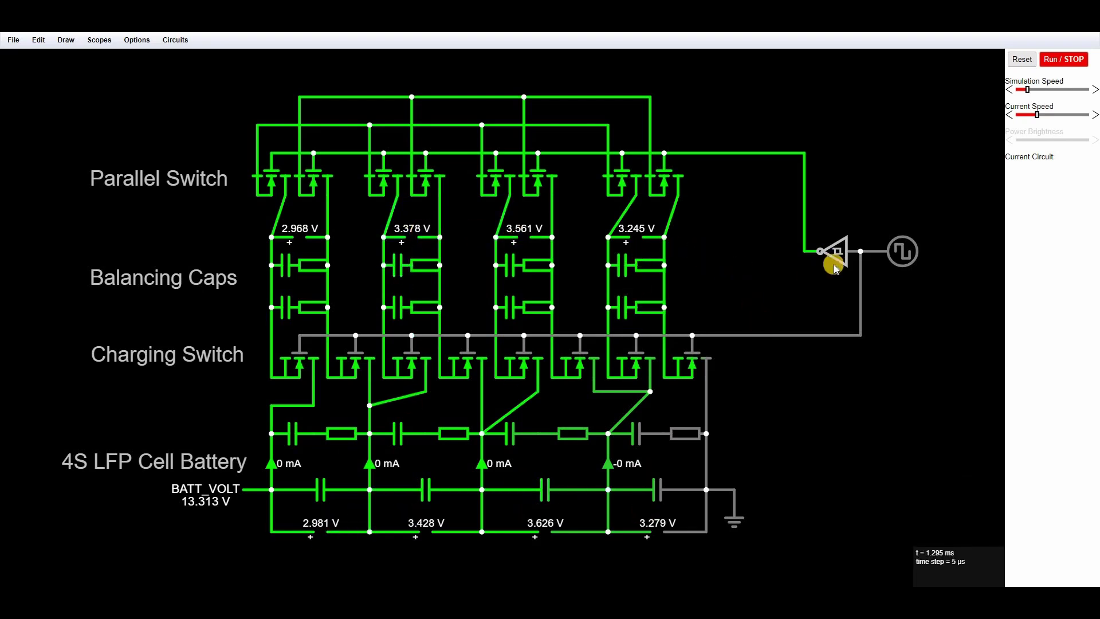
- Run the simulation through the parallel phase and pause it at about 2.55 ms, just after the charging switches turn on again
click(862, 250)
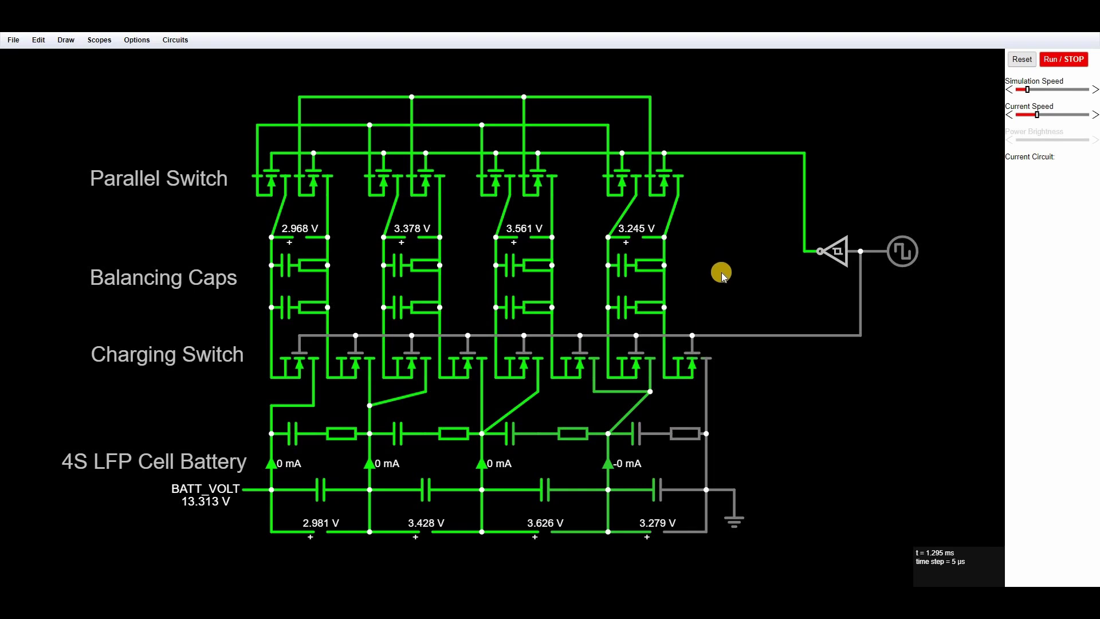
click(1055, 60)
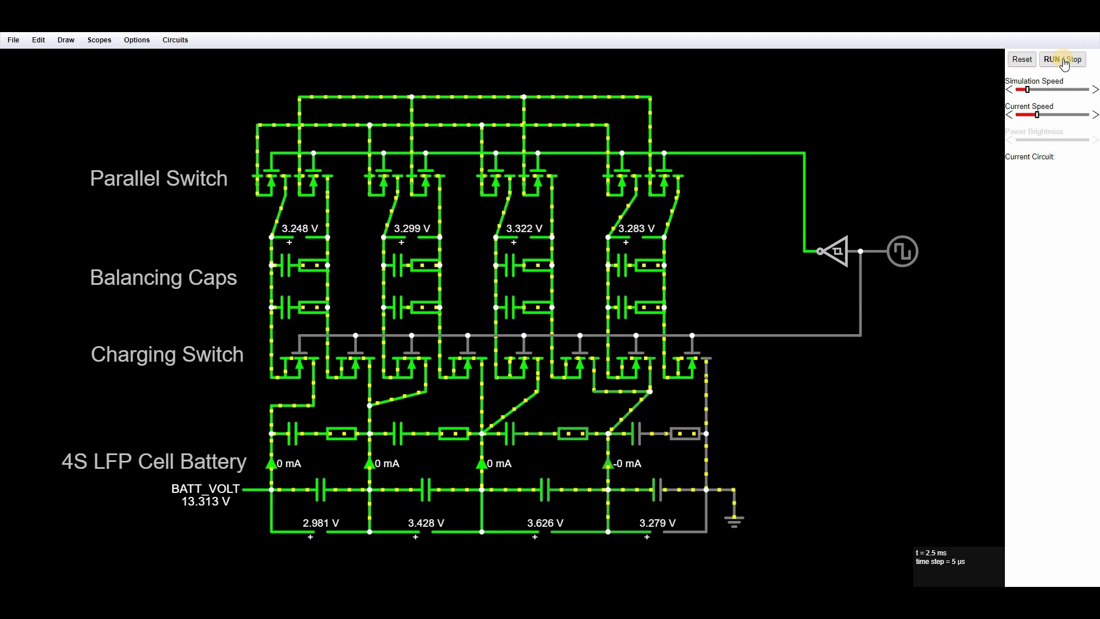
click(1063, 59)
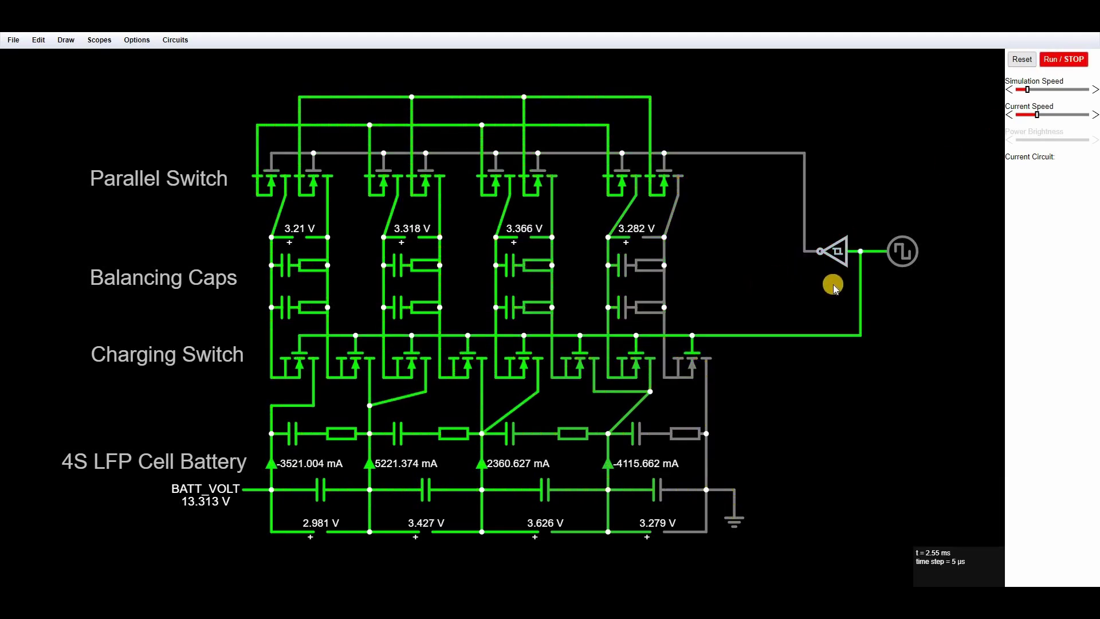
- Compare the voltages of the balancing capacitors with those of the battery cells in the paused circuit
click(708, 335)
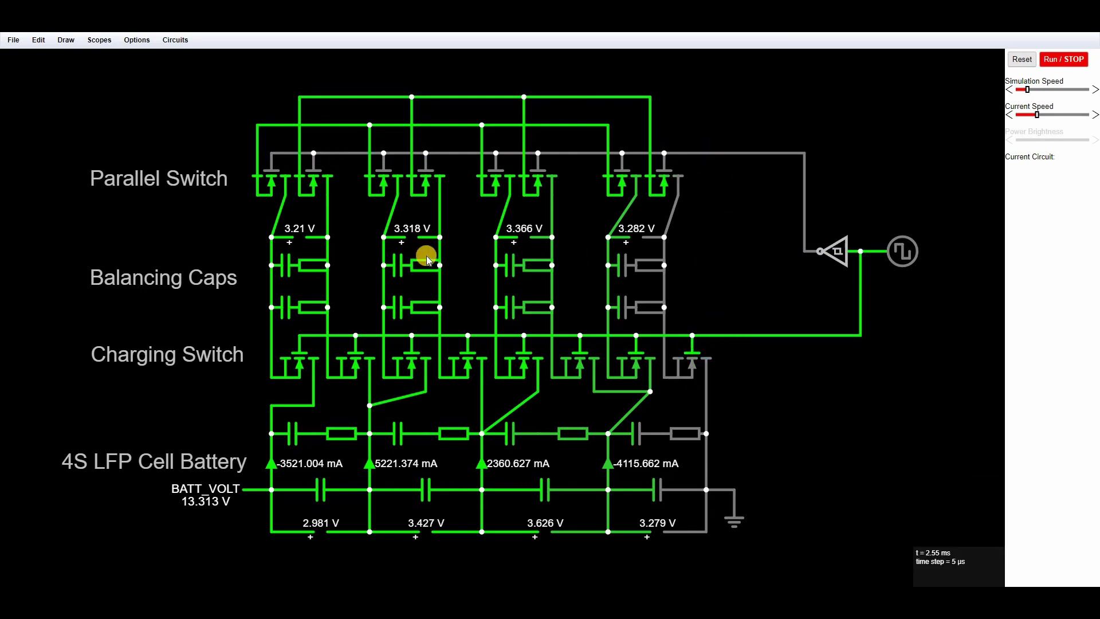
click(392, 233)
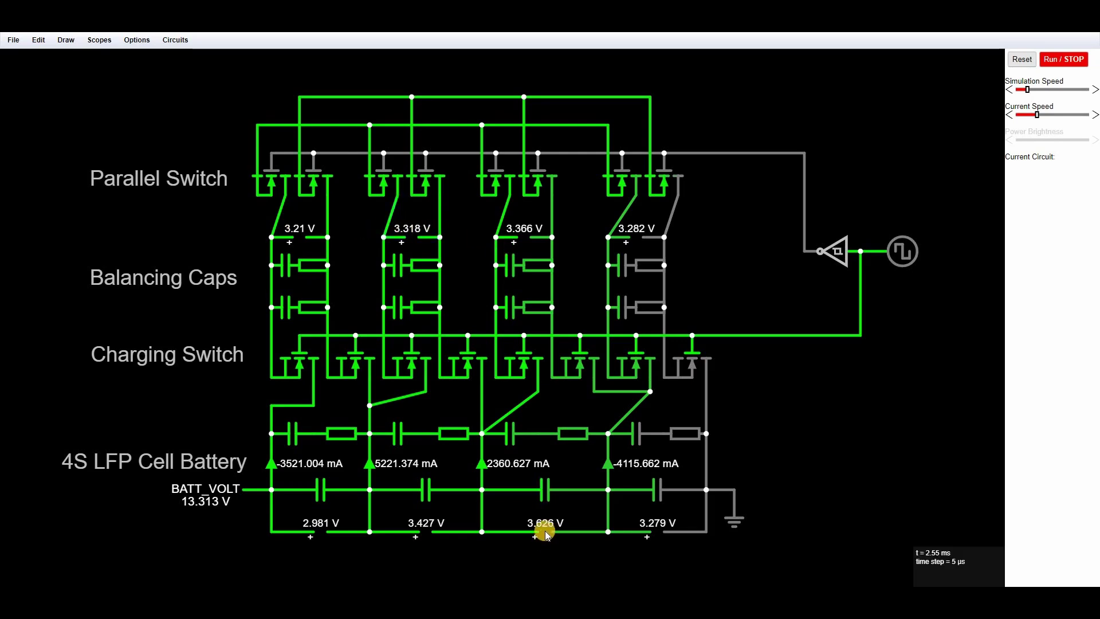
mouse_move(545, 531)
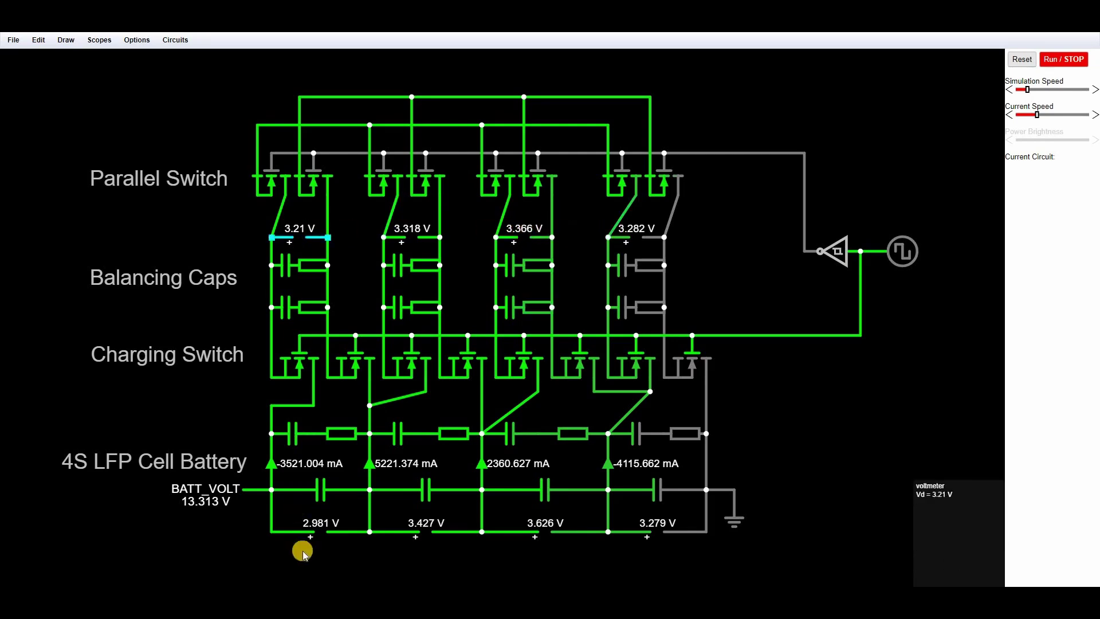
- Resume the paused simulation and raise the simulation speed to about the middle of its range
mouse_move(314, 527)
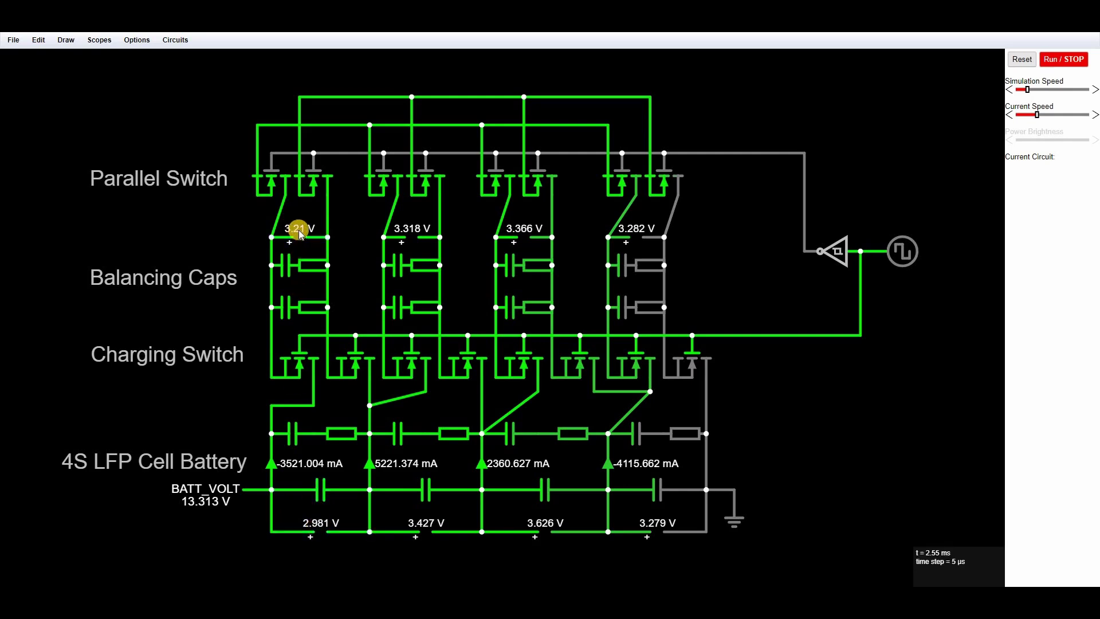
mouse_move(301, 235)
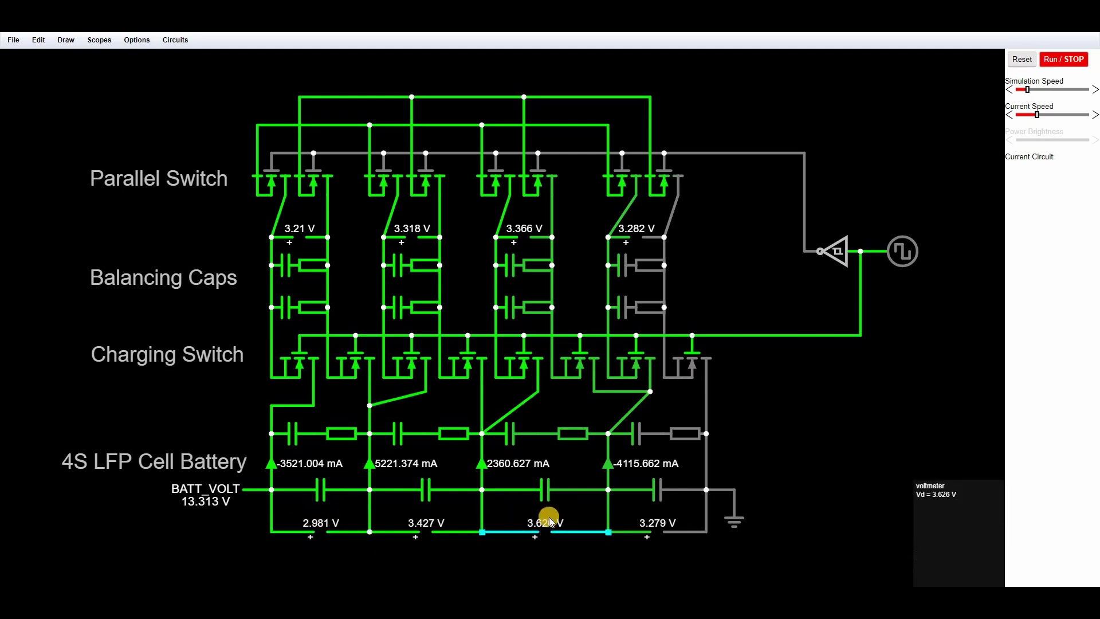
click(1061, 61)
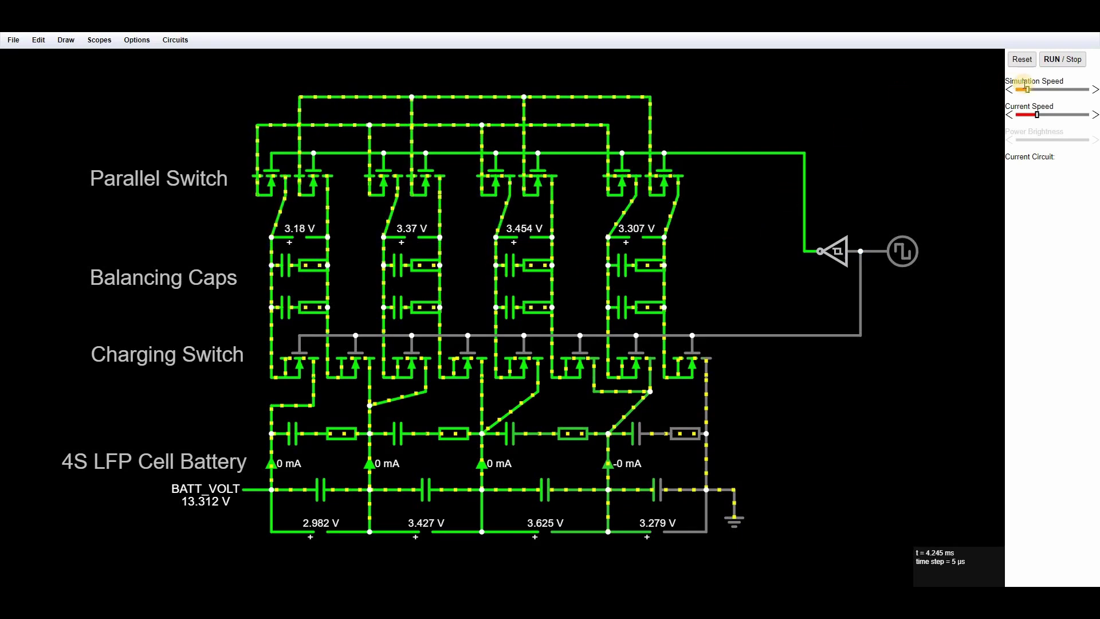
drag(1027, 90, 1055, 90)
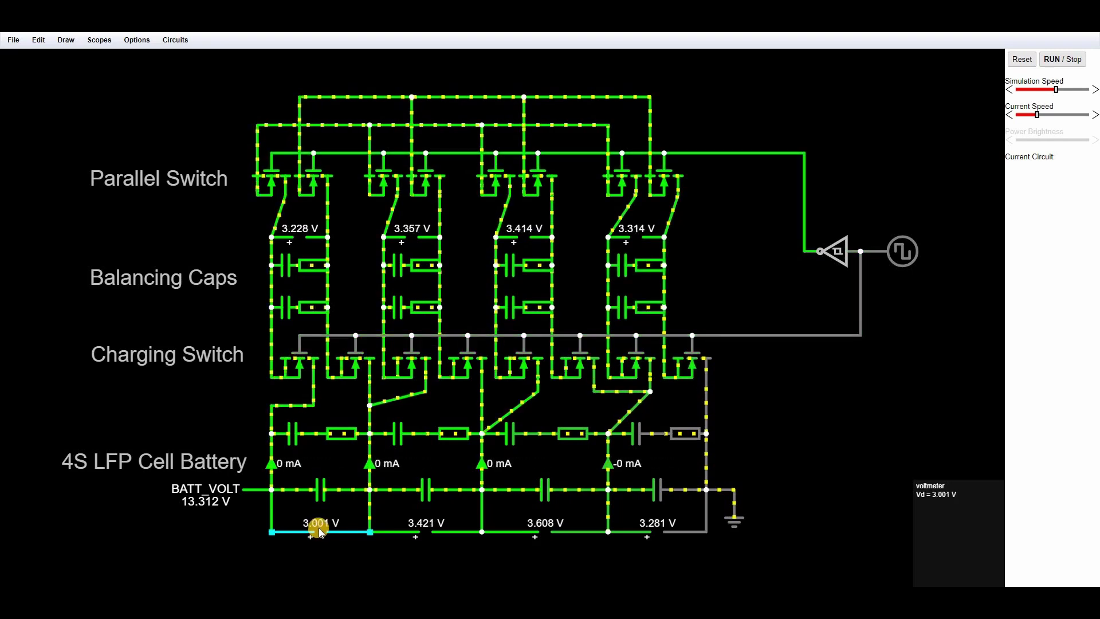
- Check the individual battery cell voltages as they converge, and raise the simulation speed to its maximum
mouse_move(550, 524)
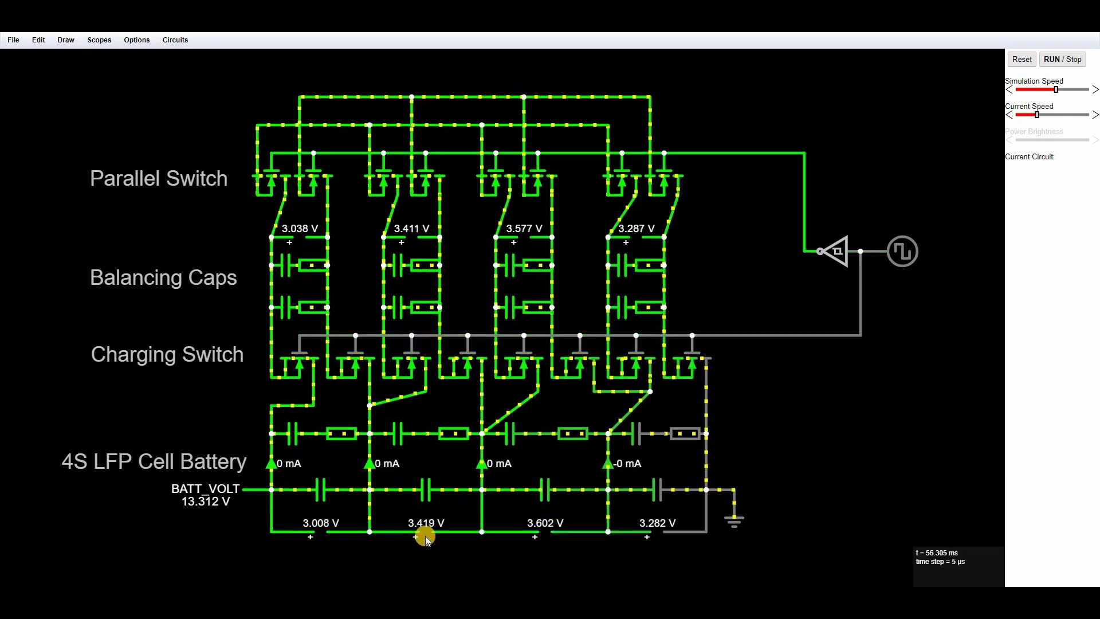
mouse_move(425, 532)
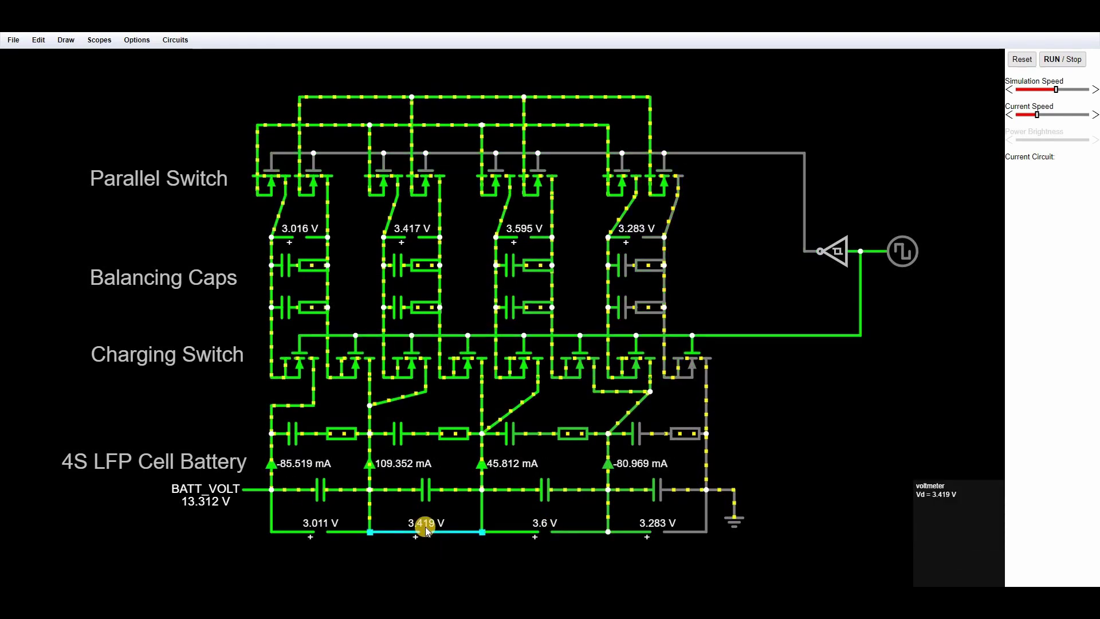
mouse_move(662, 530)
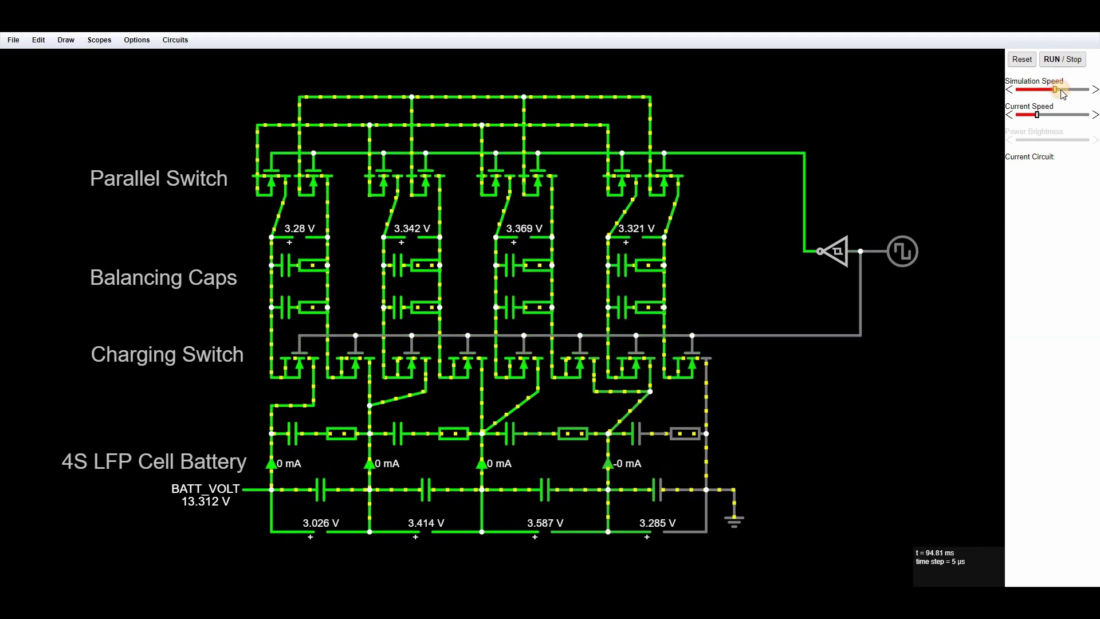
click(1070, 90)
drag(1073, 95, 1091, 90)
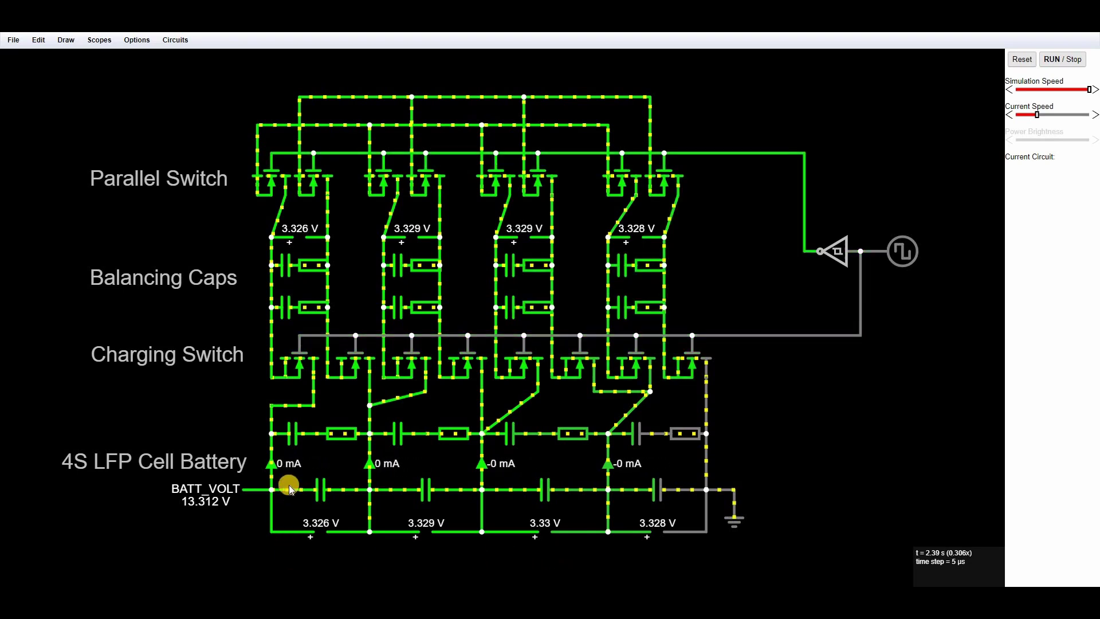
- Slow the simulation to nearly its minimum speed to examine the balancing currents of the battery cells
mouse_move(286, 473)
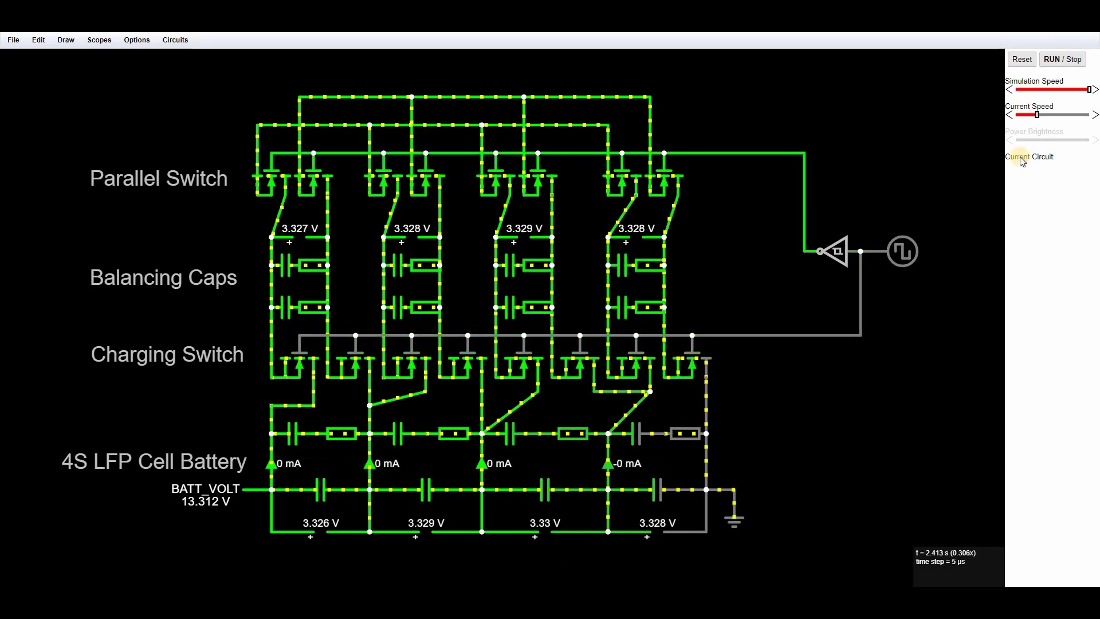
click(1023, 91)
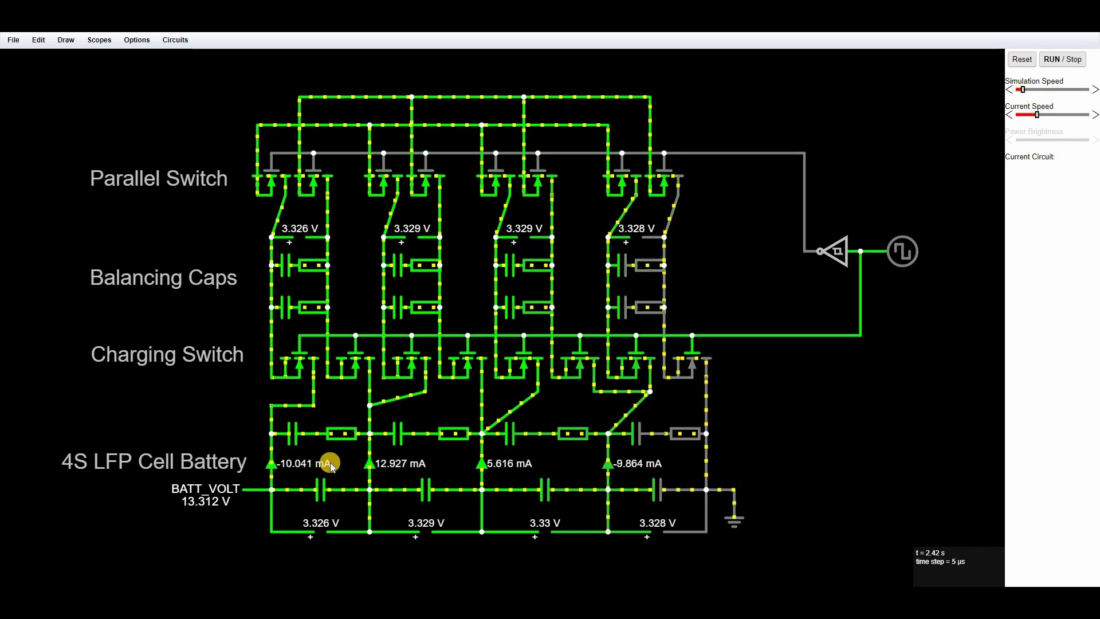